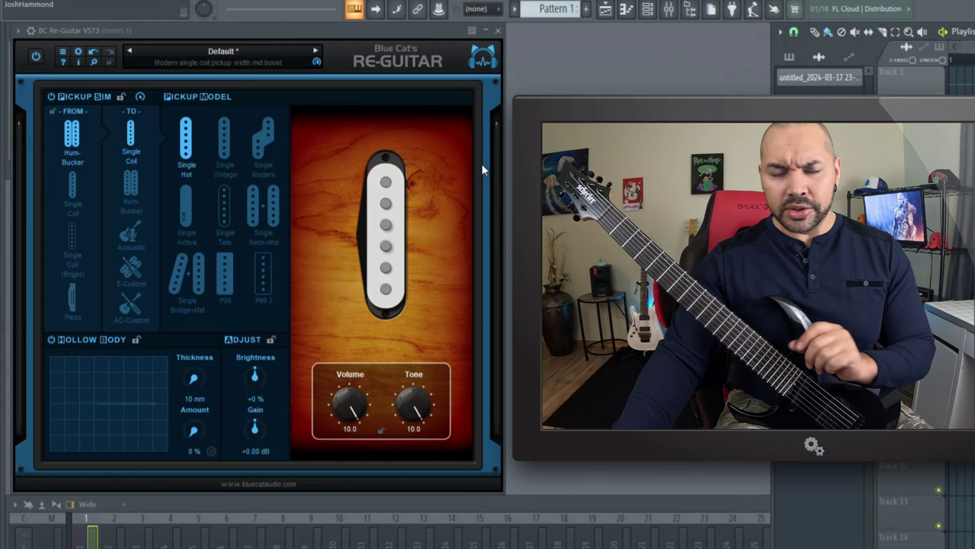
- Load the Default factory preset, converting a humbucker to a Single Hot single coil
left_click(237, 60)
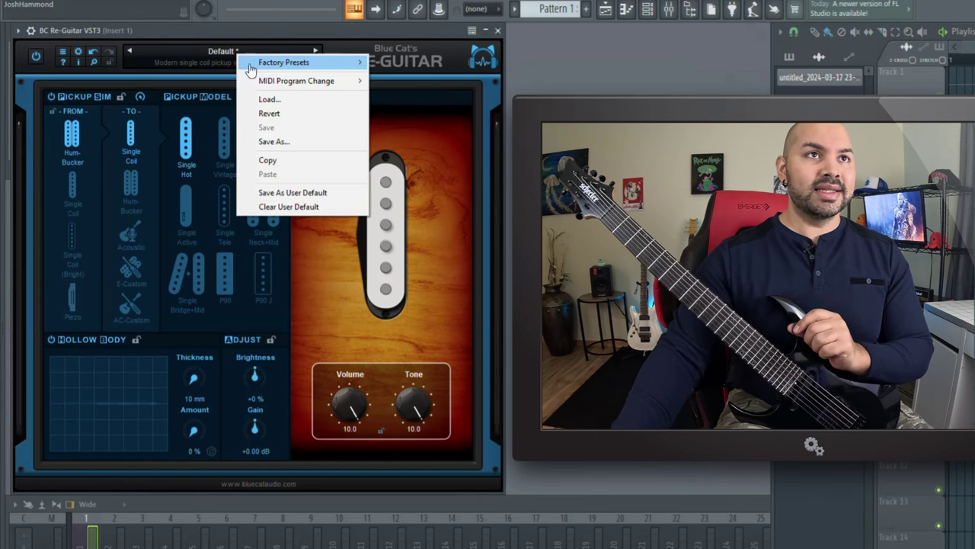
mouse_move(263, 62)
mouse_move(400, 80)
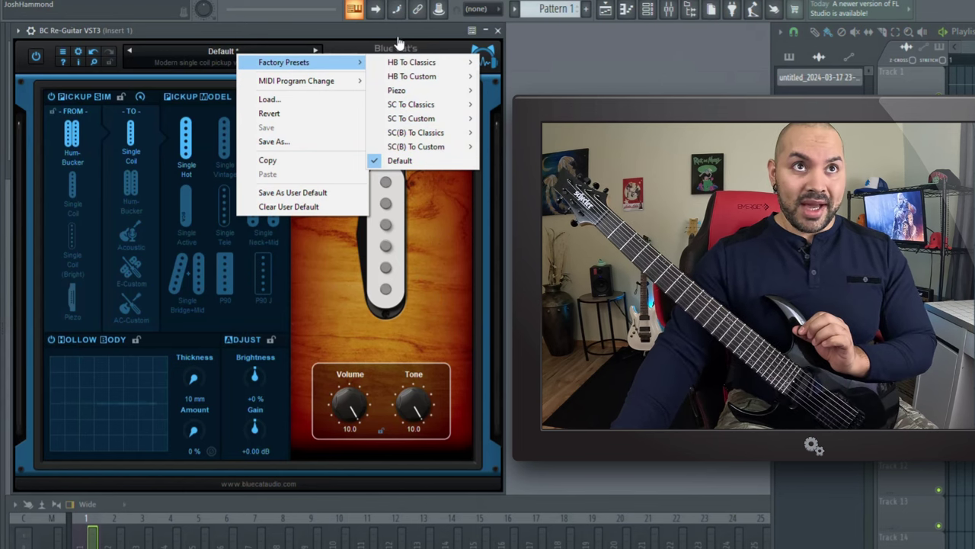
left_click(433, 161)
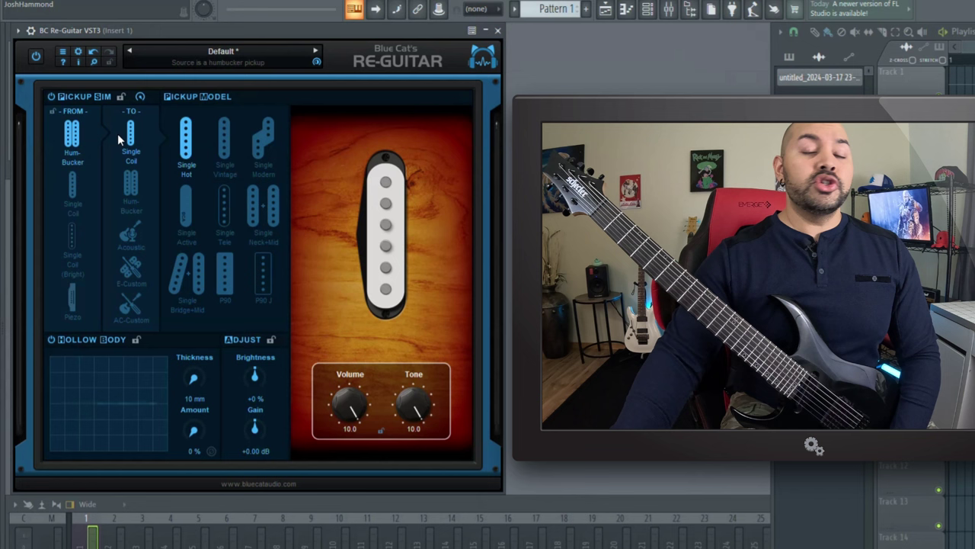
- Switch the conversion target from Hum-Bucker to Acoustic, then to E-Custom
left_click(130, 187)
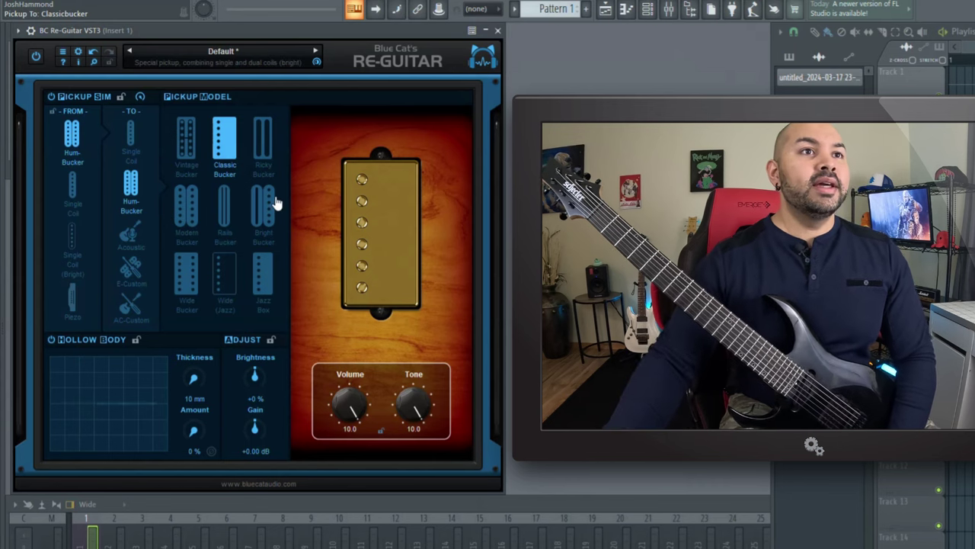
left_click(127, 240)
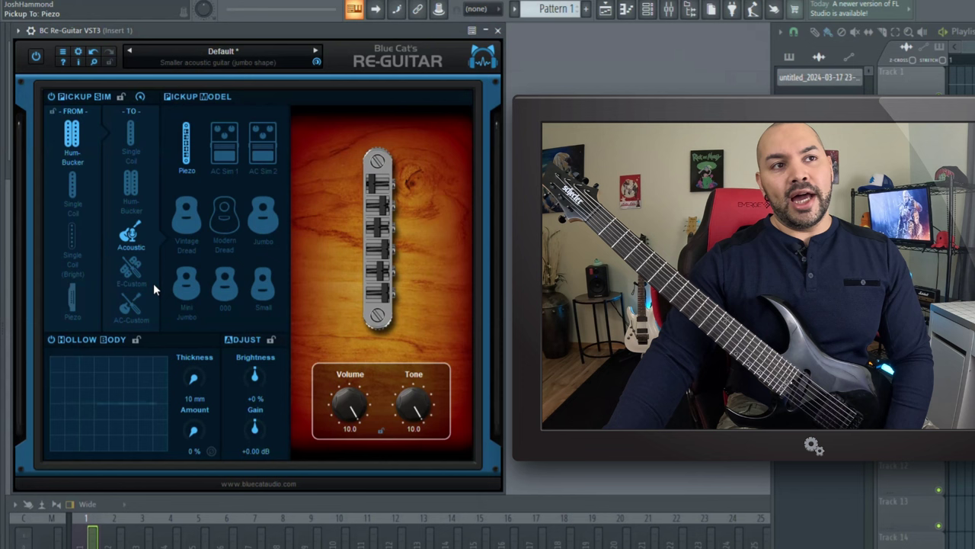
left_click(134, 267)
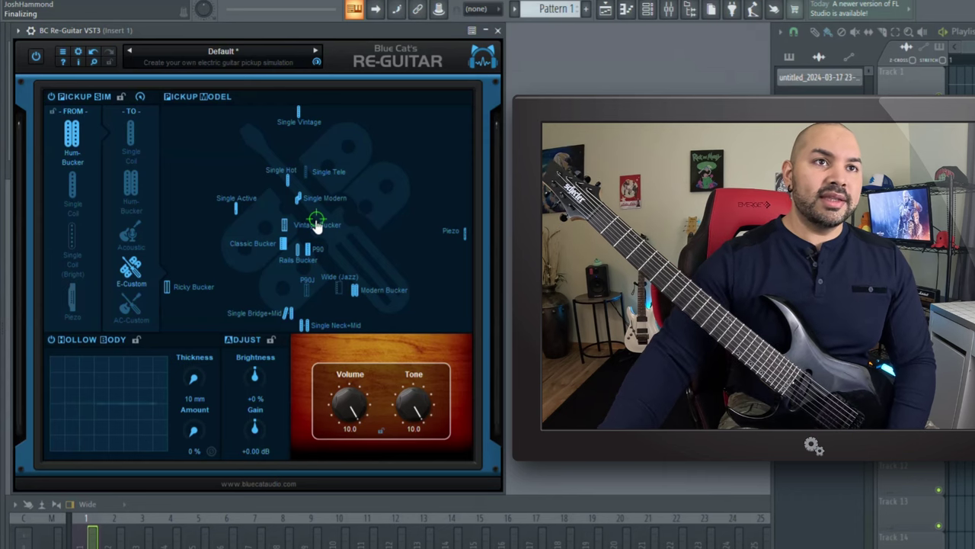
- Shift the E-Custom blend toward single coil, try AC-Custom, then target Single Coil again
left_click_drag(317, 226, 333, 246)
left_click(128, 305)
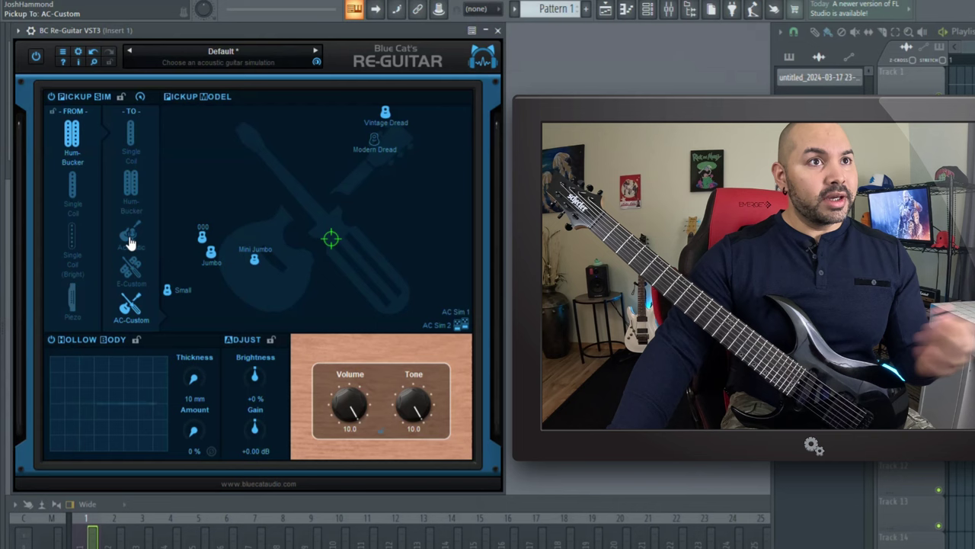
left_click(134, 140)
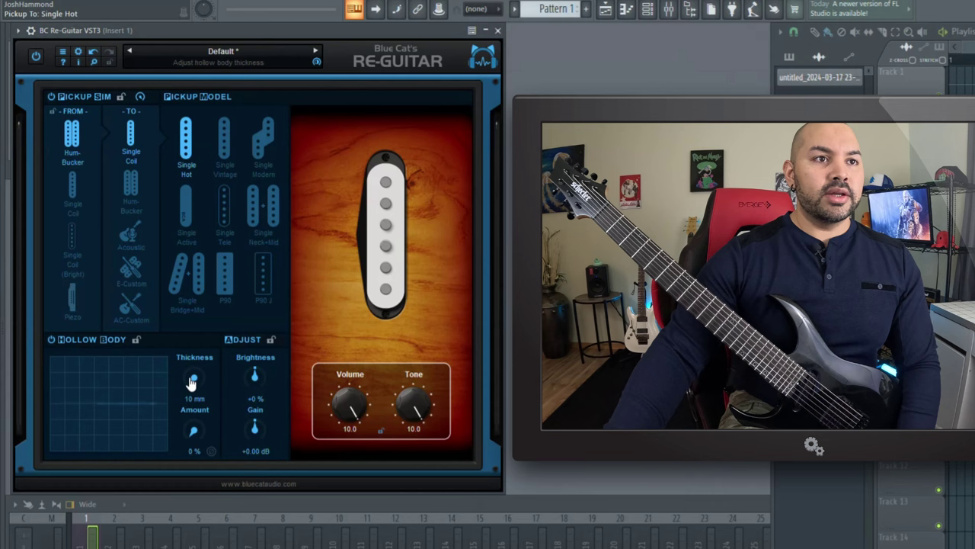
mouse_move(190, 380)
left_mouse_down()
mouse_move(191, 344)
mouse_move(192, 387)
mouse_move(197, 369)
left_mouse_up()
mouse_move(192, 448)
left_mouse_down()
mouse_move(193, 352)
mouse_move(191, 461)
left_mouse_up()
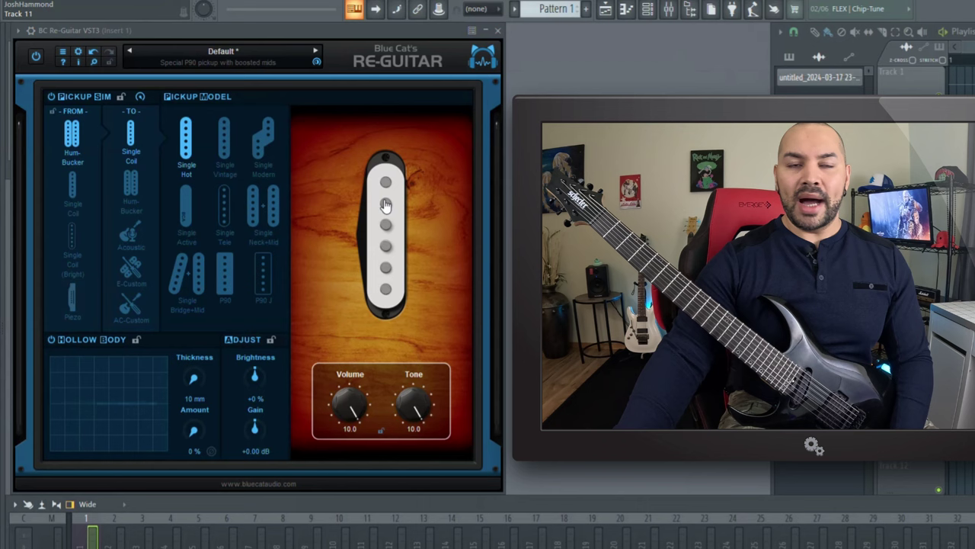
left_click(35, 57)
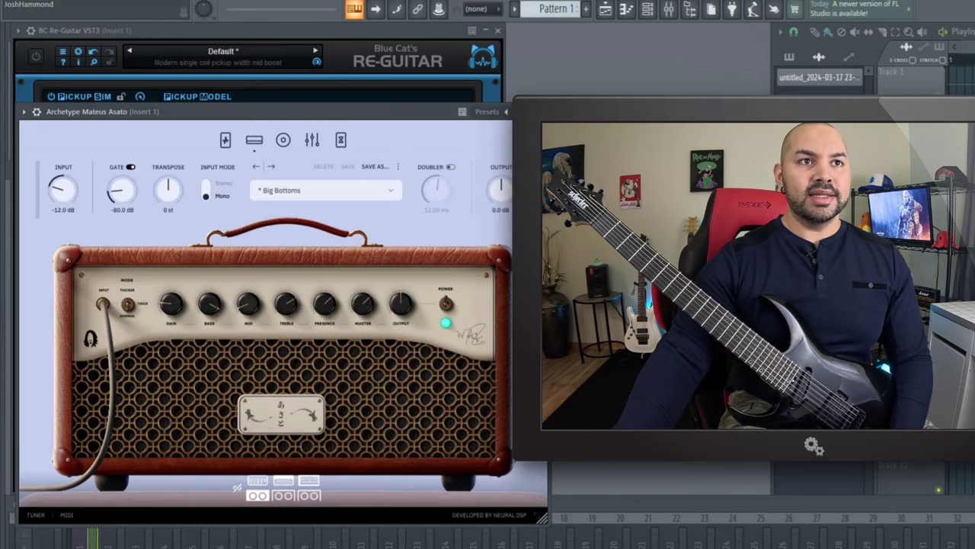
key("Escape")
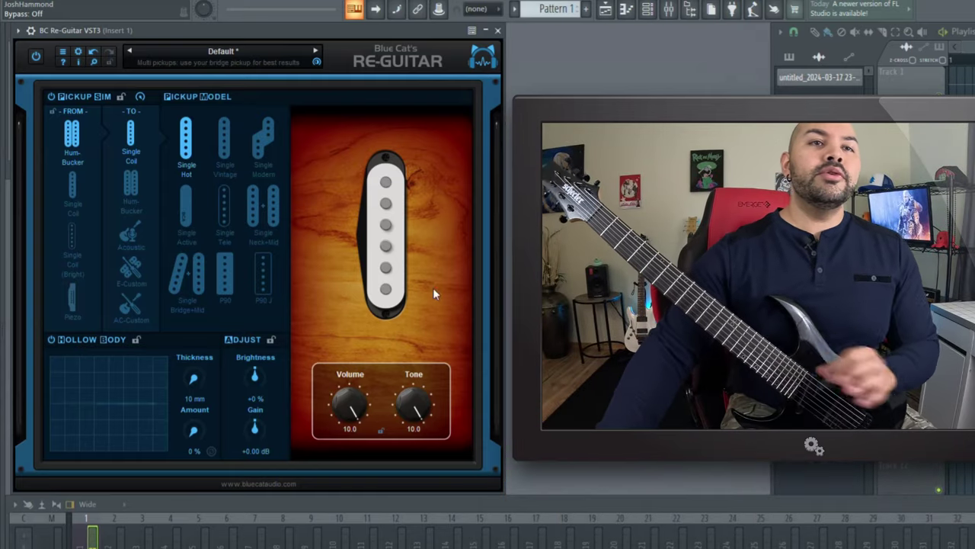
left_click(36, 56)
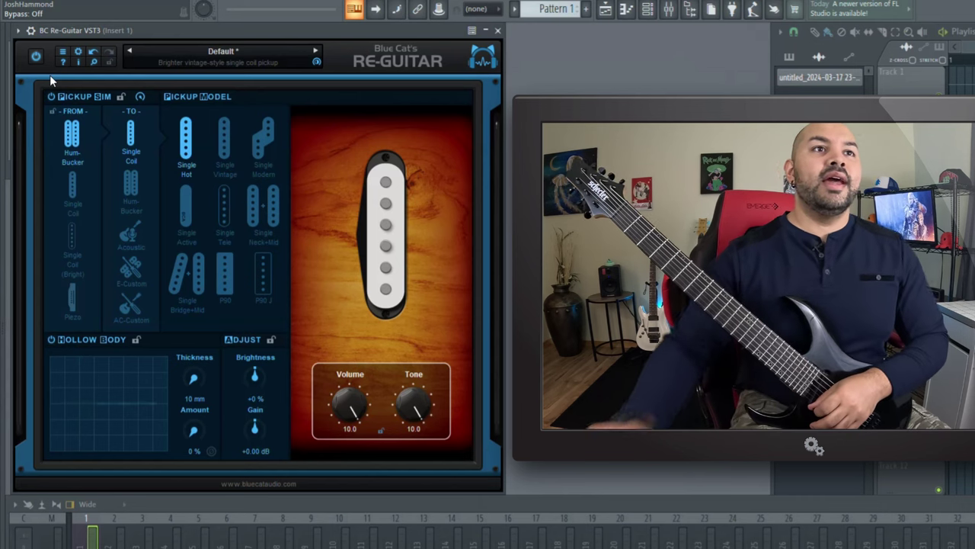
- Audition the Single Vintage, Single Modern, Single Active, Single Tele and Single Neck+Mid models
left_click(225, 153)
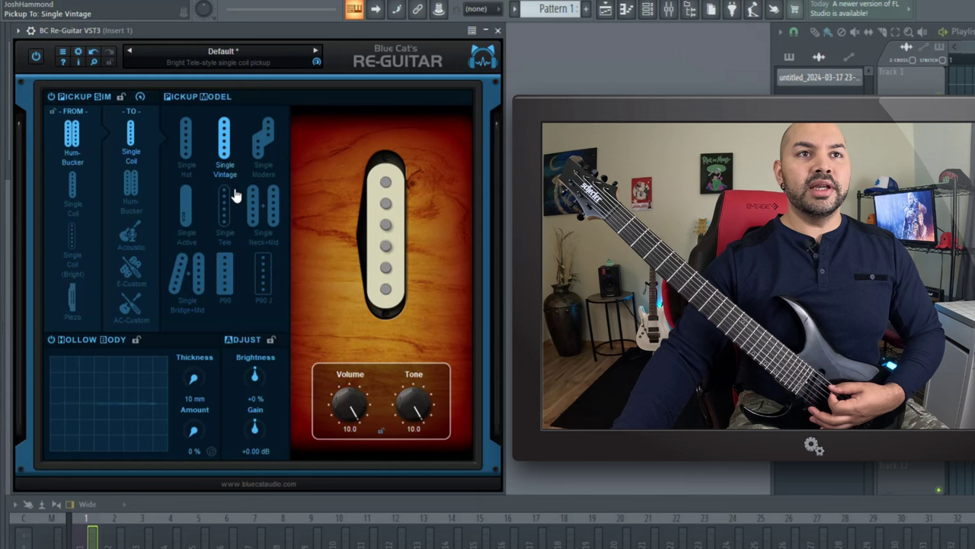
left_click(266, 166)
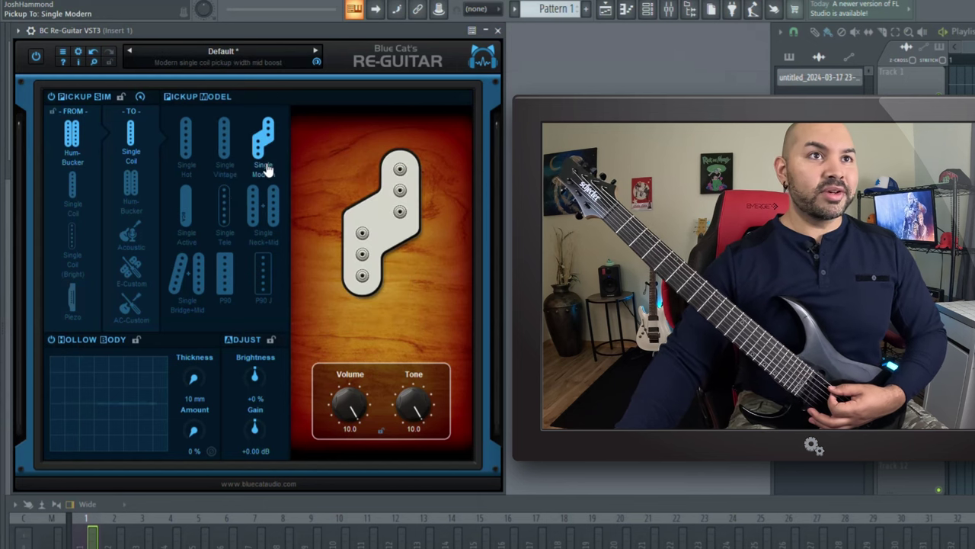
left_click(191, 214)
left_click(227, 217)
left_click(256, 217)
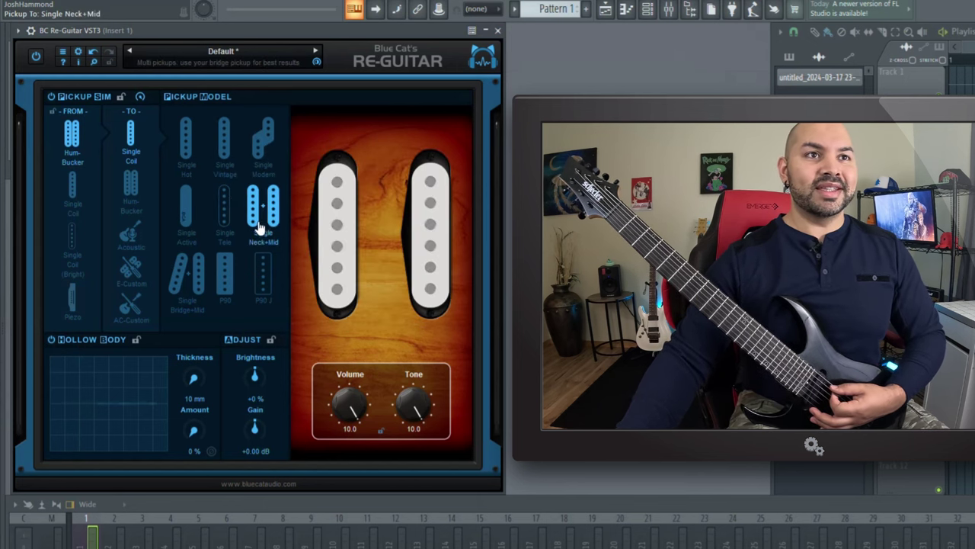
- Compare P90 J against P90, retry Single Modern, and settle on Single Active
left_click(262, 293)
left_click(234, 285)
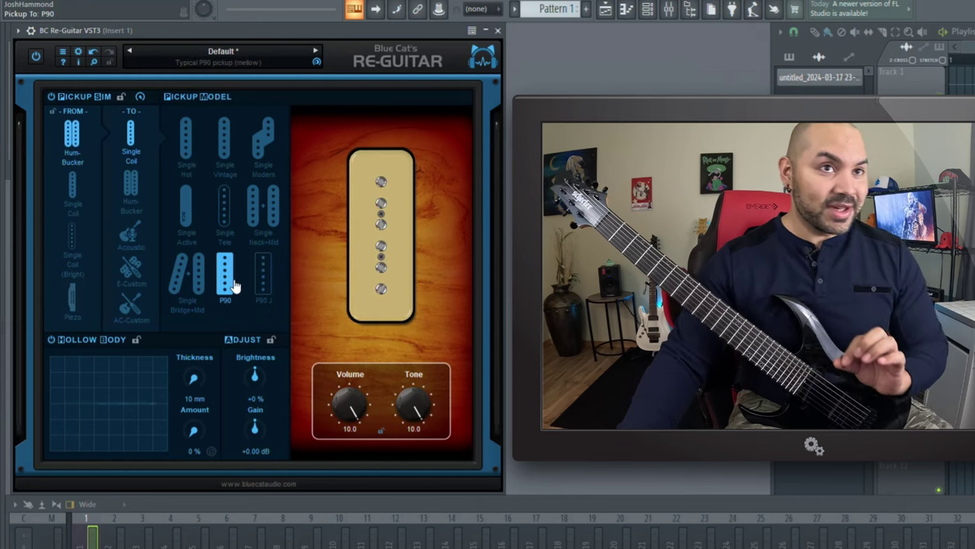
left_click(261, 280)
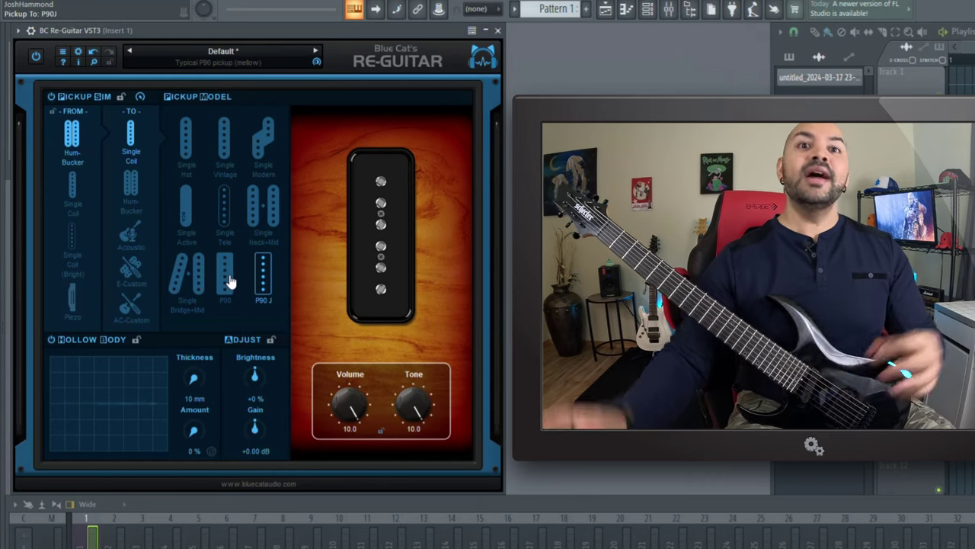
left_click(229, 281)
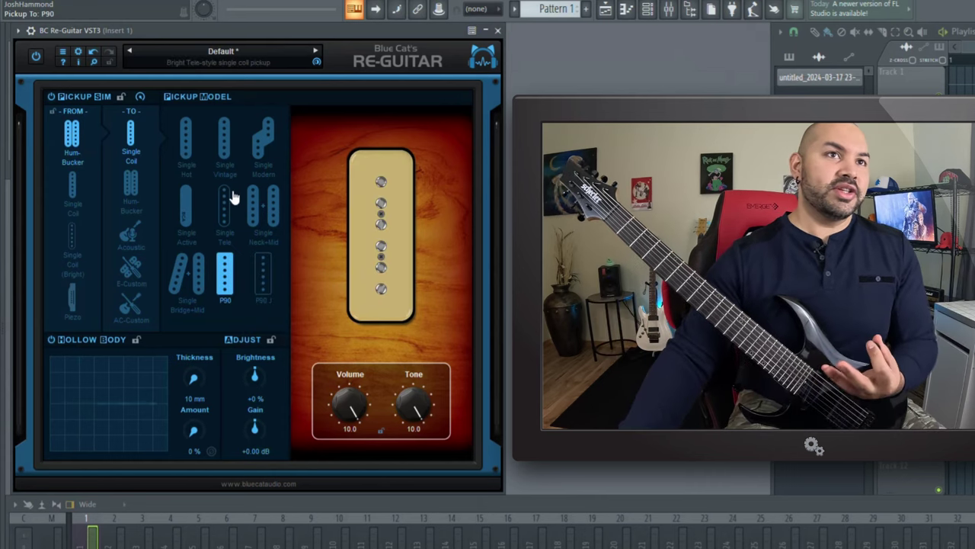
left_click(259, 156)
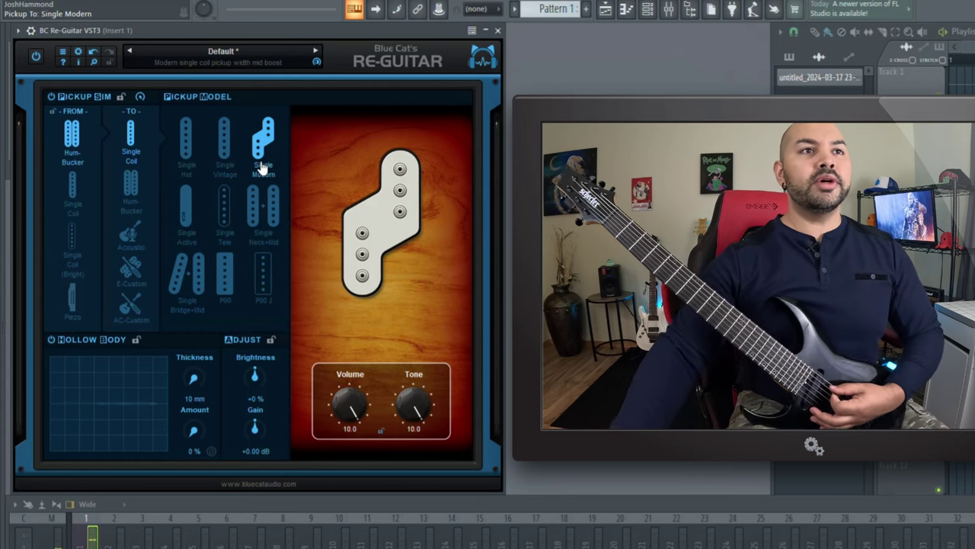
left_click(186, 219)
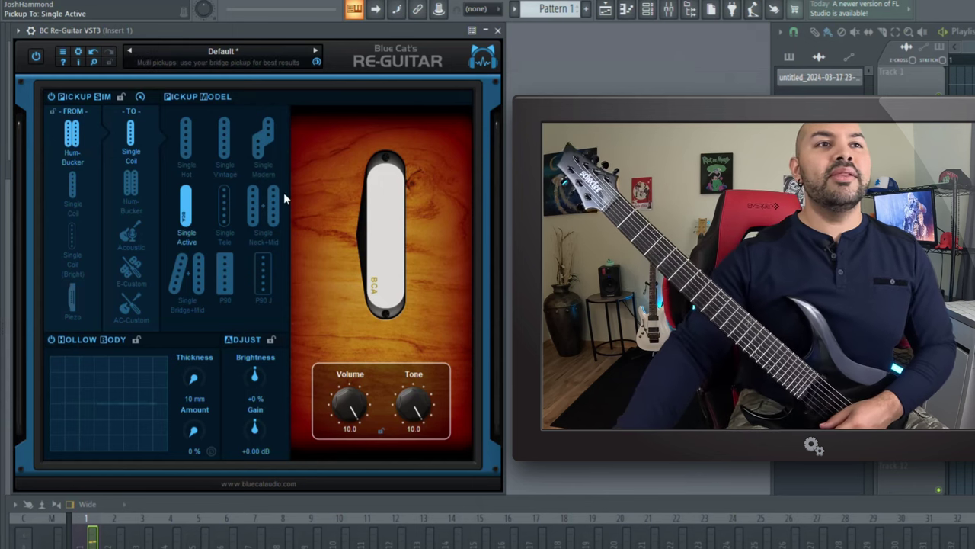
- Try Single Tele, Single Neck+Mid and P90, then settle on P90 J after comparing
left_click(224, 210)
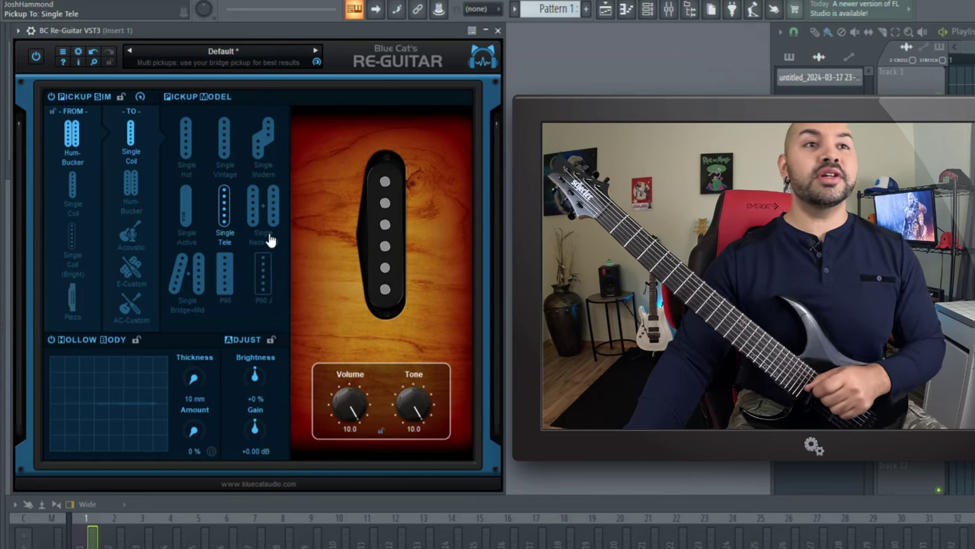
left_click(267, 236)
left_click(226, 279)
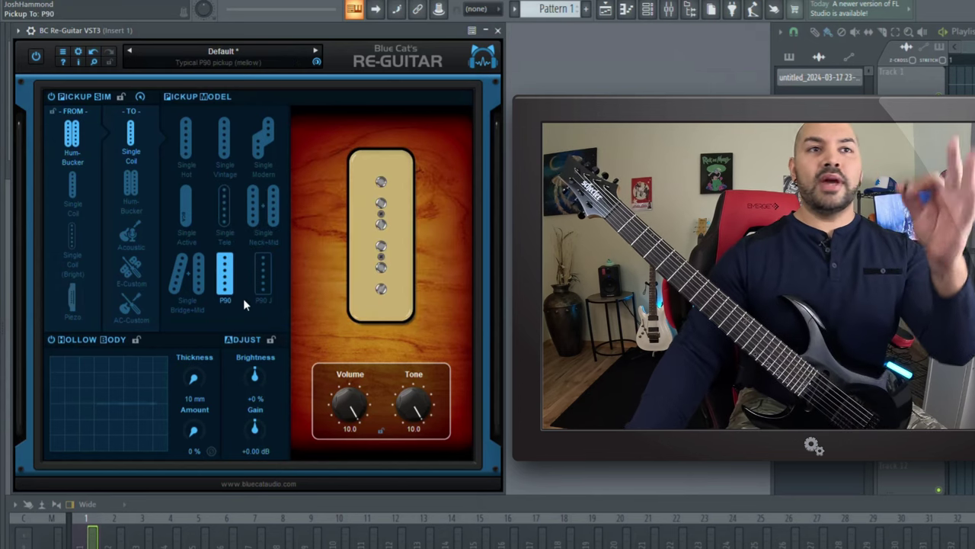
left_click(260, 288)
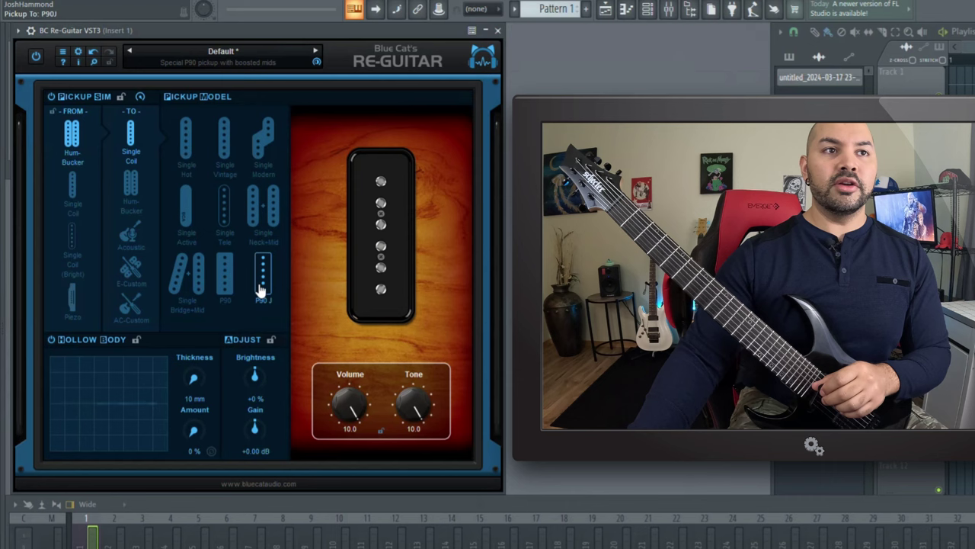
left_click(229, 281)
left_click(260, 298)
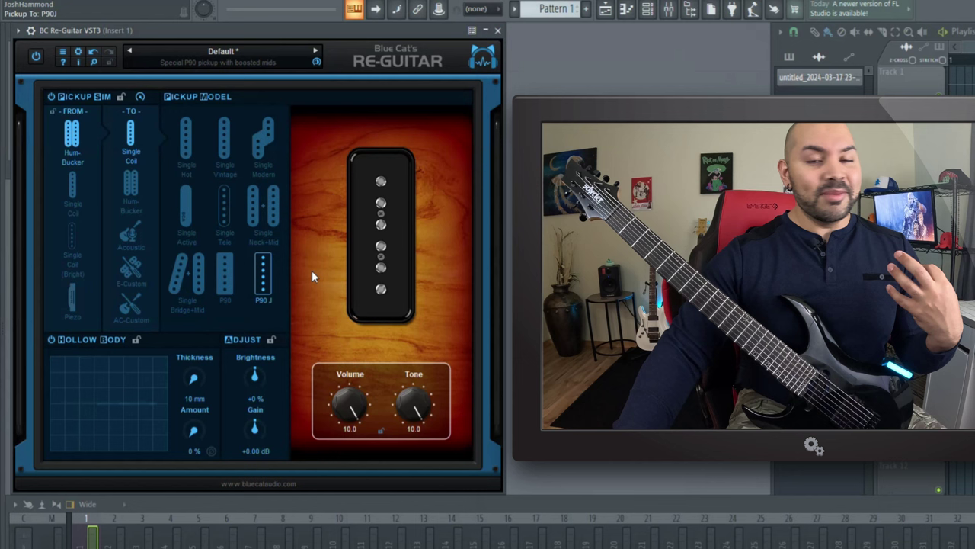
- Target Hum-Bucker, try Rails Bucker, and choose the Bright Bucker model
left_click(135, 191)
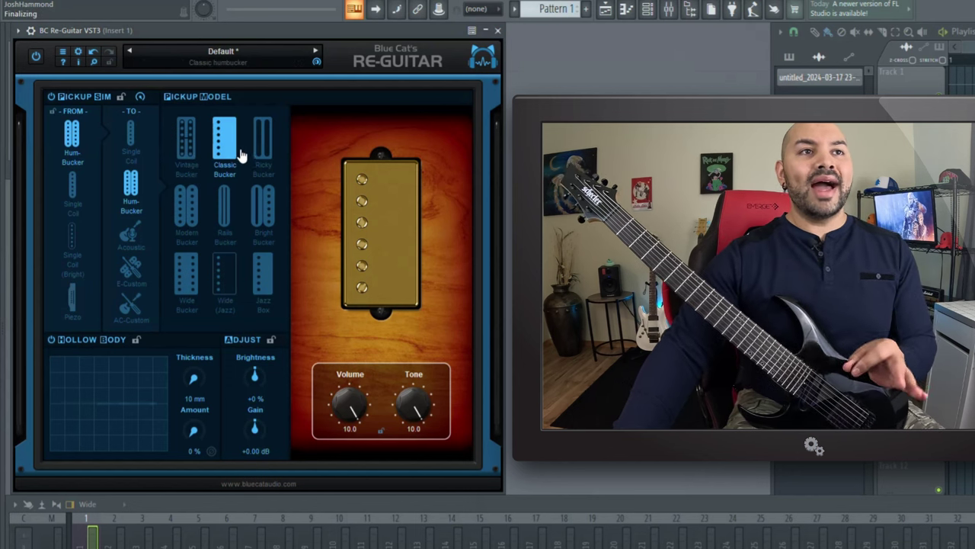
left_click(224, 217)
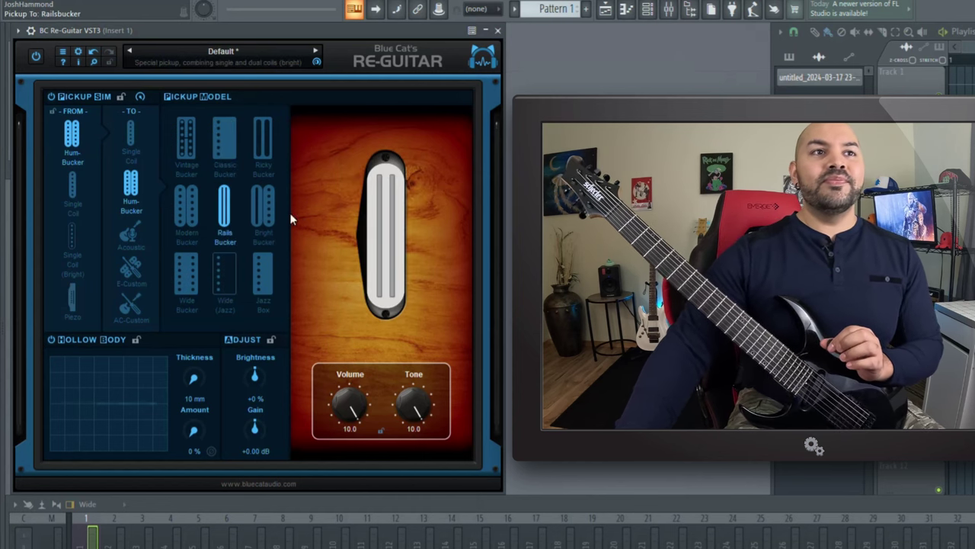
left_click(268, 212)
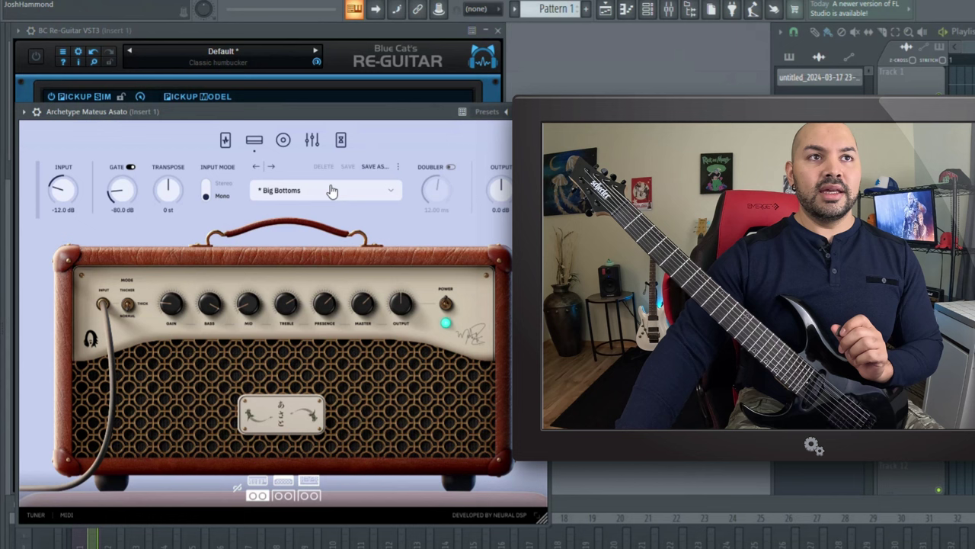
- Step Archetype's presets forward to Matias' Amp & Cab 3, then close the amp window
left_click(271, 167)
left_click(271, 167)
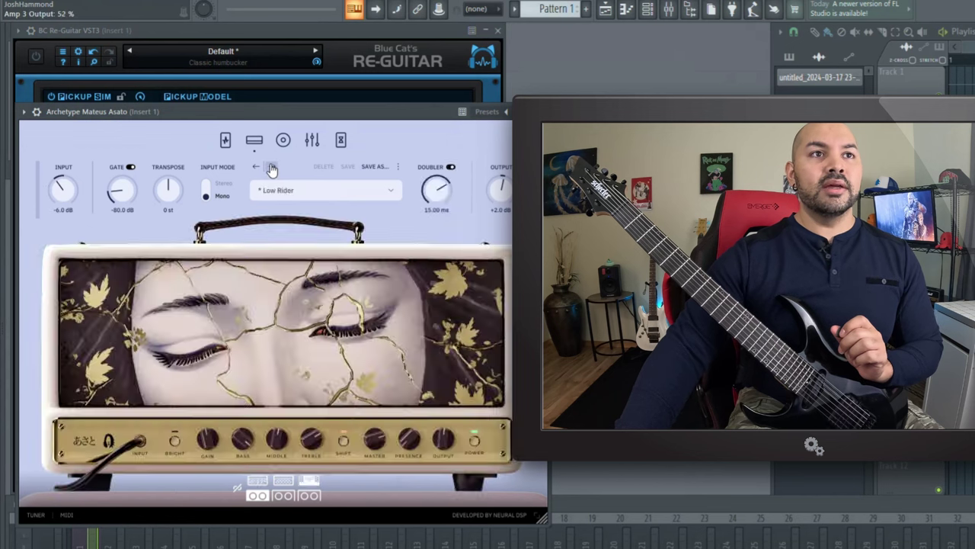
left_click(271, 167)
left_click(271, 167)
left_click(271, 167)
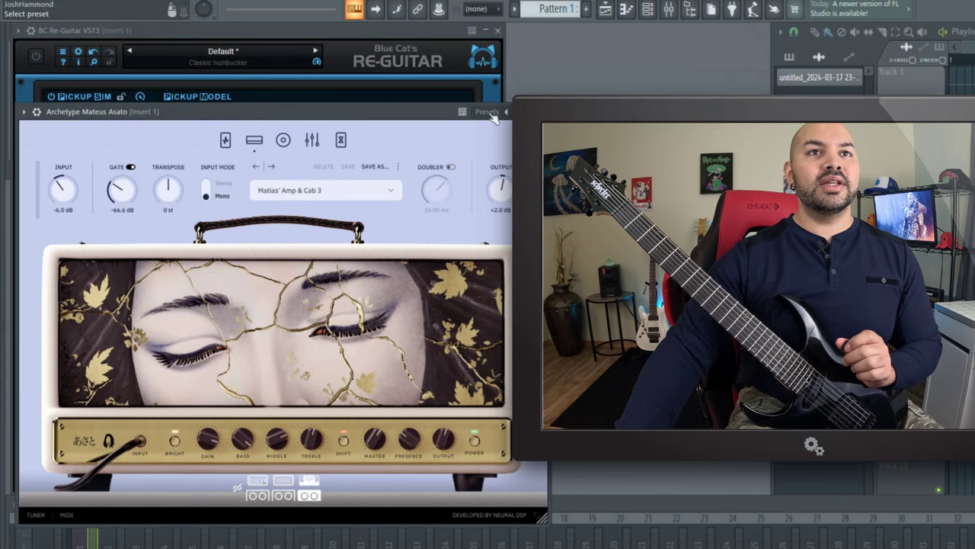
left_click(541, 111)
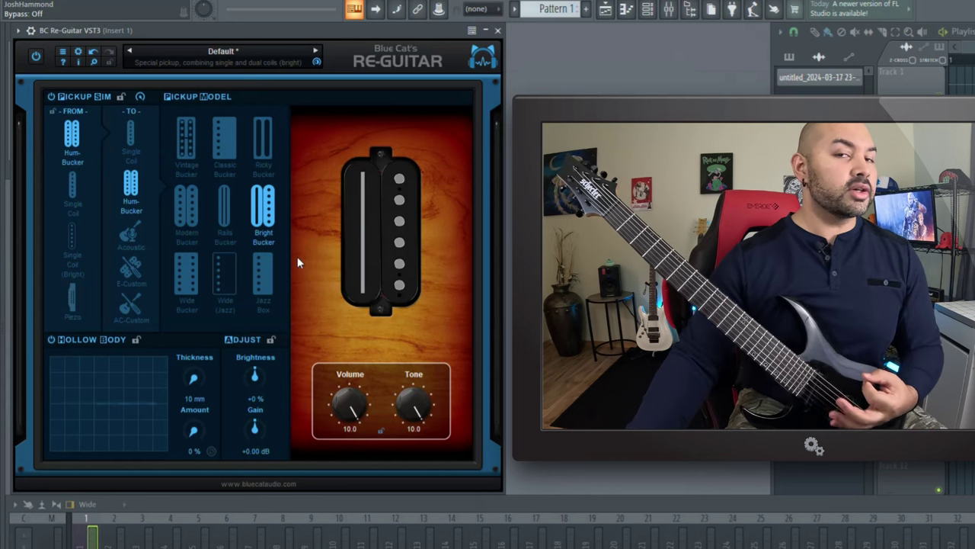
- Set the conversion target to Acoustic, giving a Piezo acoustic pickup
left_click(132, 238)
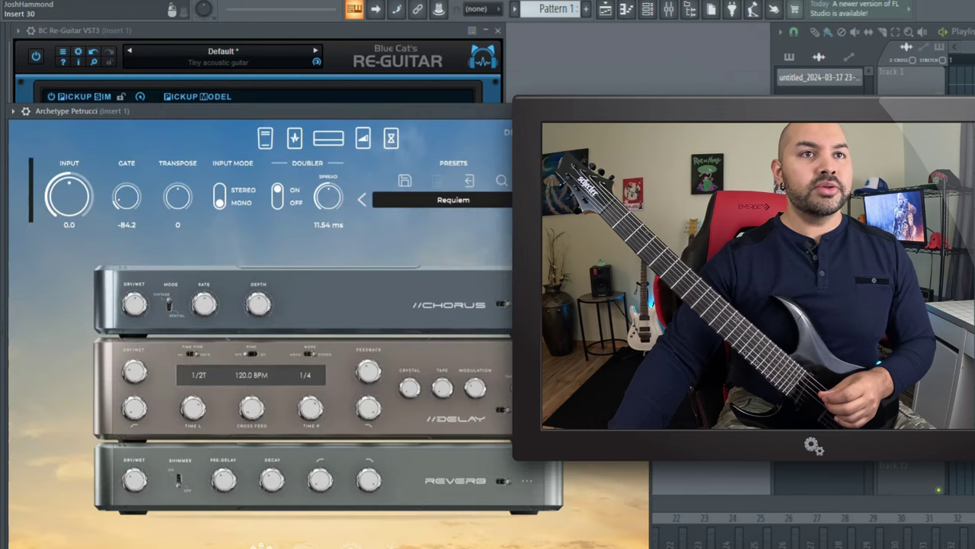
- Show the amp head section, then close the Archetype Petrucci window with Escape
left_click(329, 137)
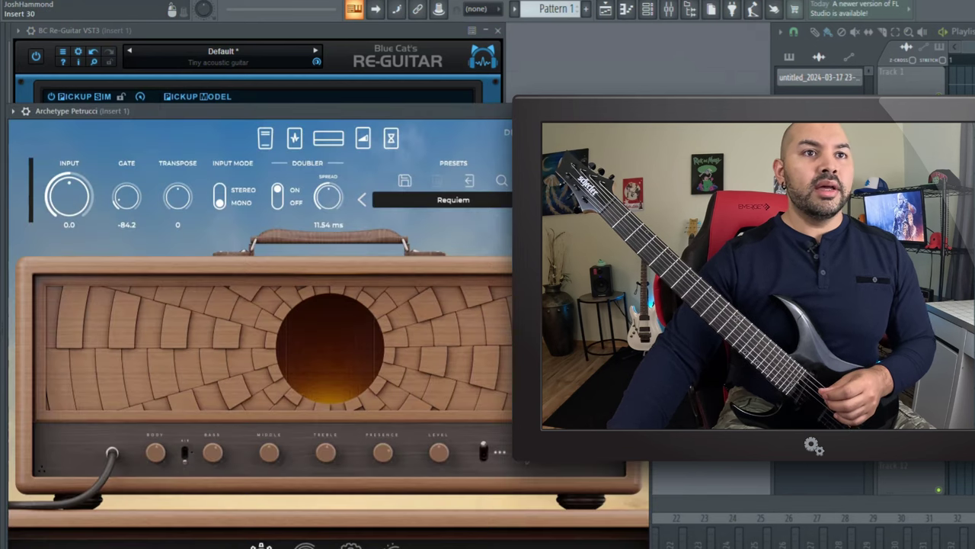
key("Escape")
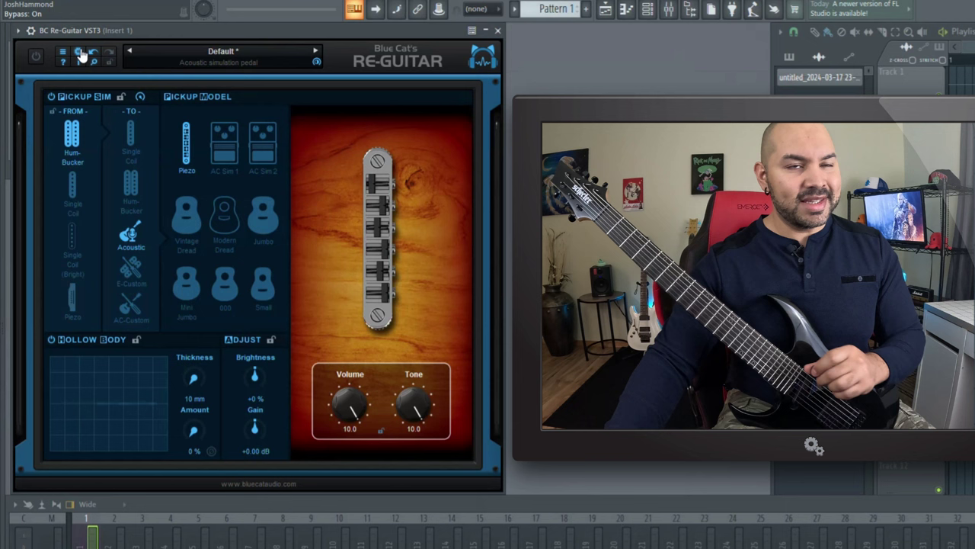
- Take Re-Guitar out of bypass and switch the acoustic model from Piezo to AC Sim 1
left_click(37, 59)
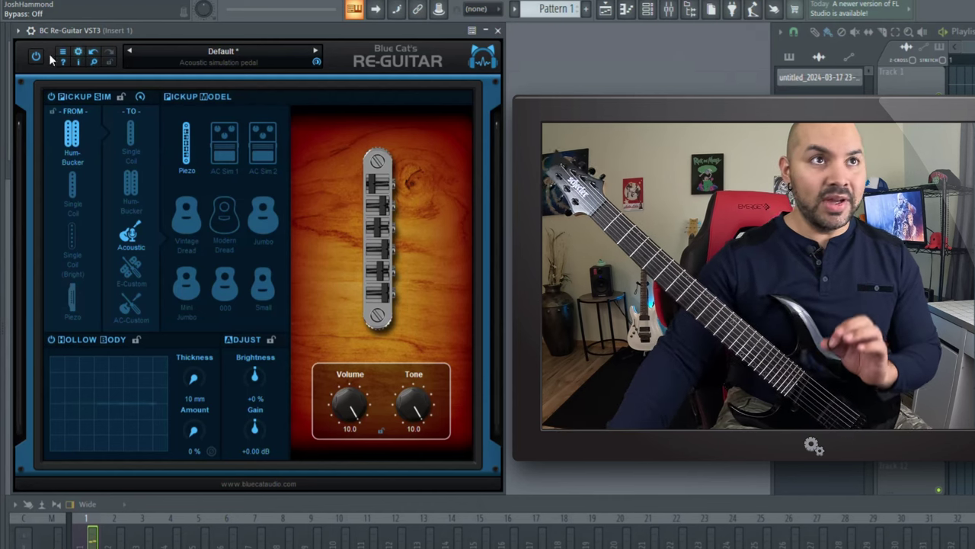
left_click(223, 141)
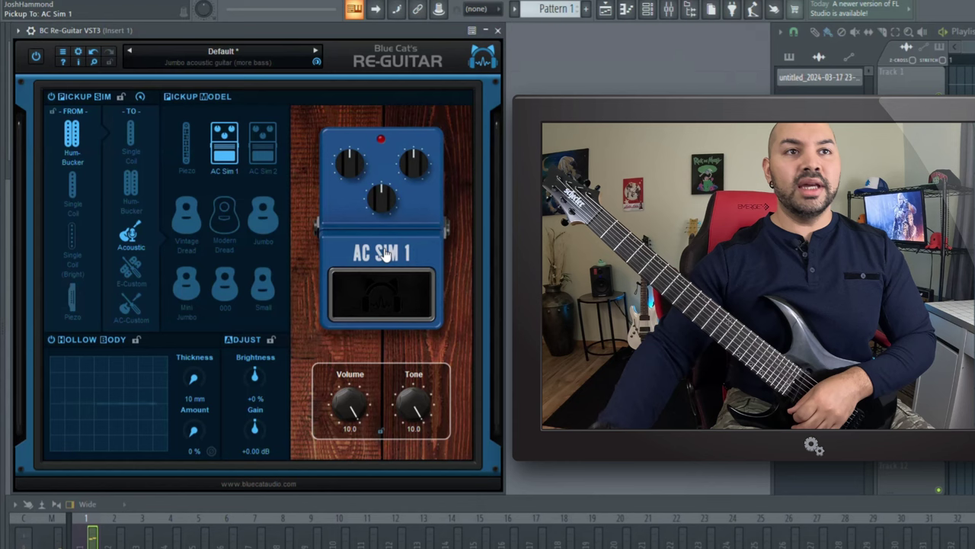
- Switch the acoustic model from AC Sim 1 to AC Sim 2, then re-enable the plugin after a bypass comparison
left_click(264, 154)
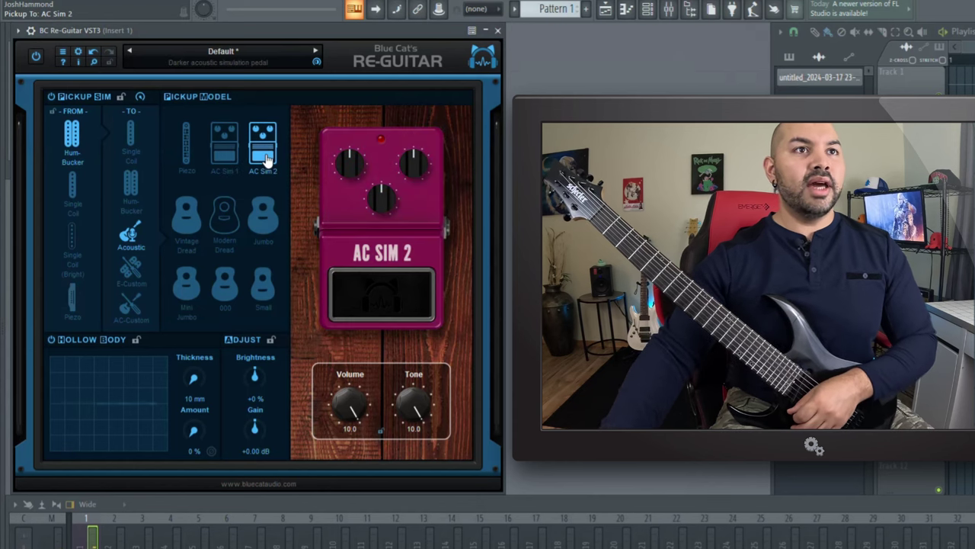
left_click(35, 58)
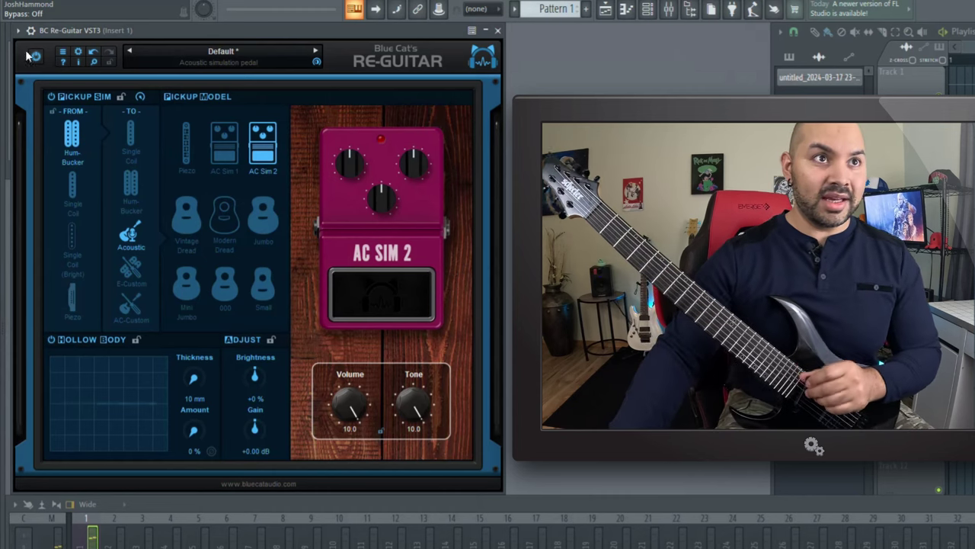
- Try the Vintage Dread acoustic model, then settle on Modern Dread
left_click(188, 225)
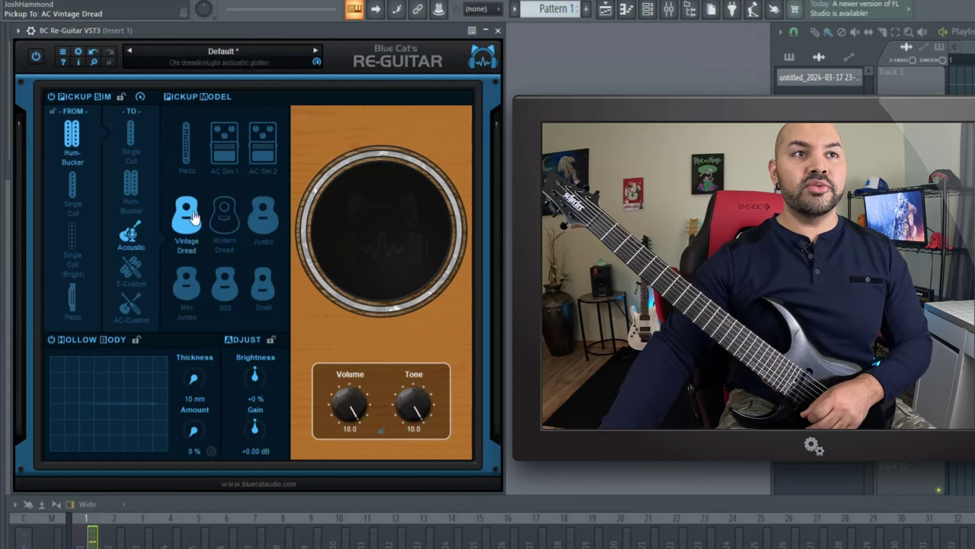
left_click(226, 219)
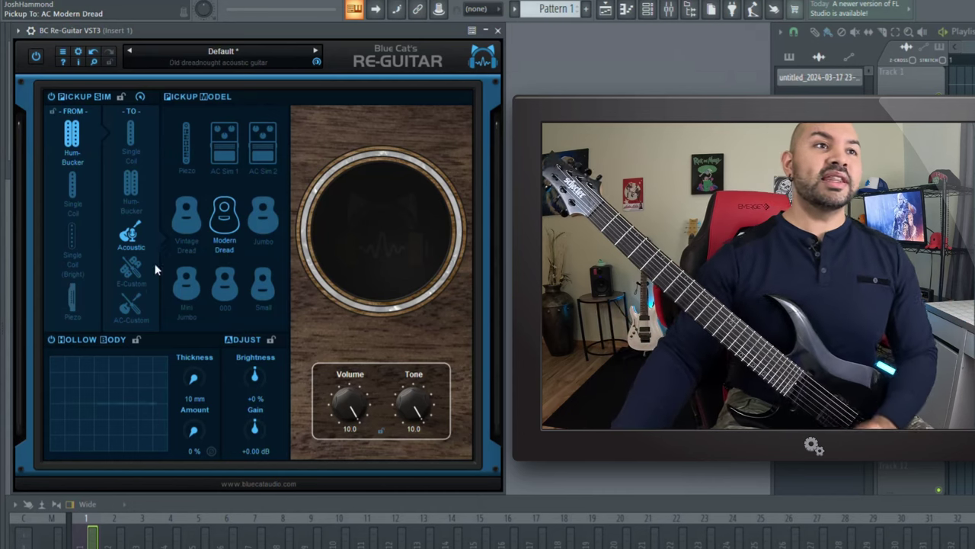
- Show AC-Custom, browse the HB To Custom factory presets without loading, then return to Acoustic
left_click(130, 305)
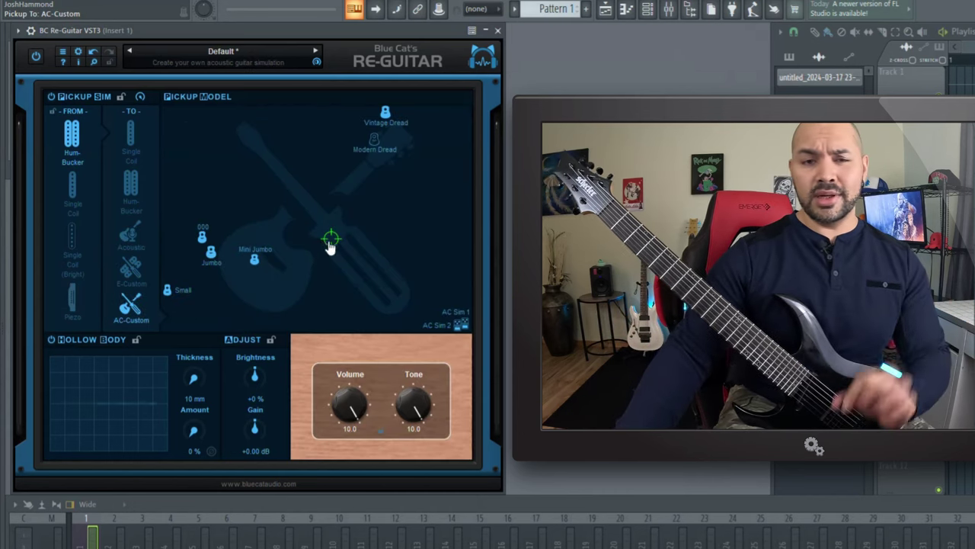
left_click(240, 52)
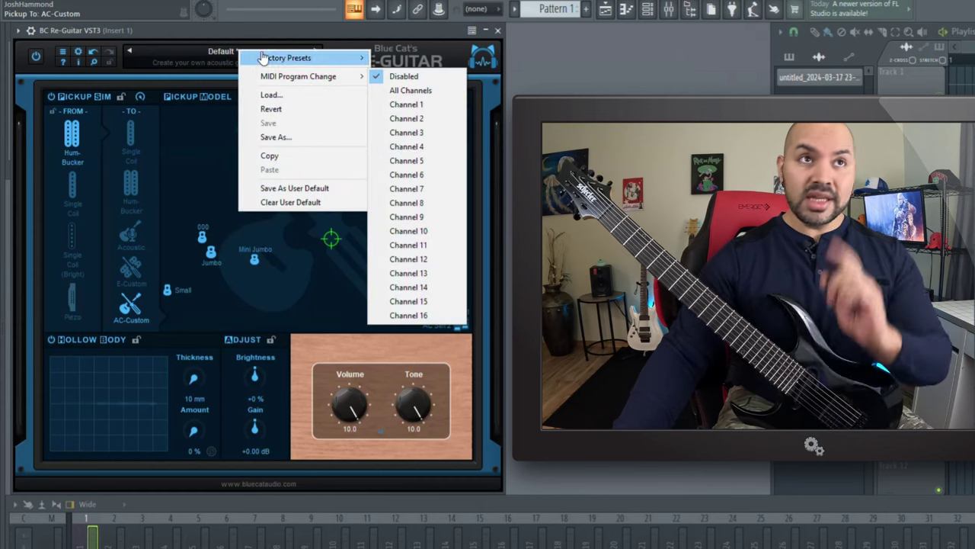
mouse_move(266, 58)
mouse_move(433, 71)
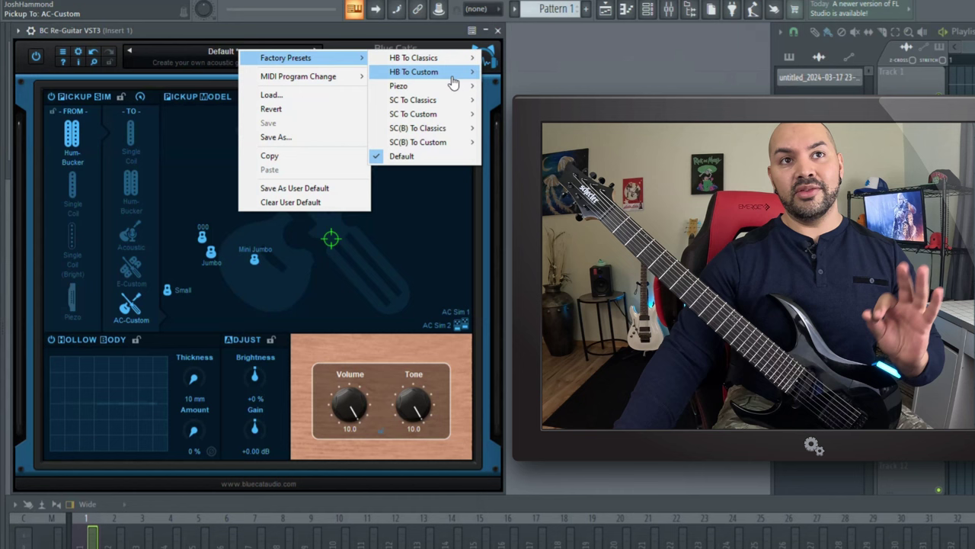
left_click(323, 32)
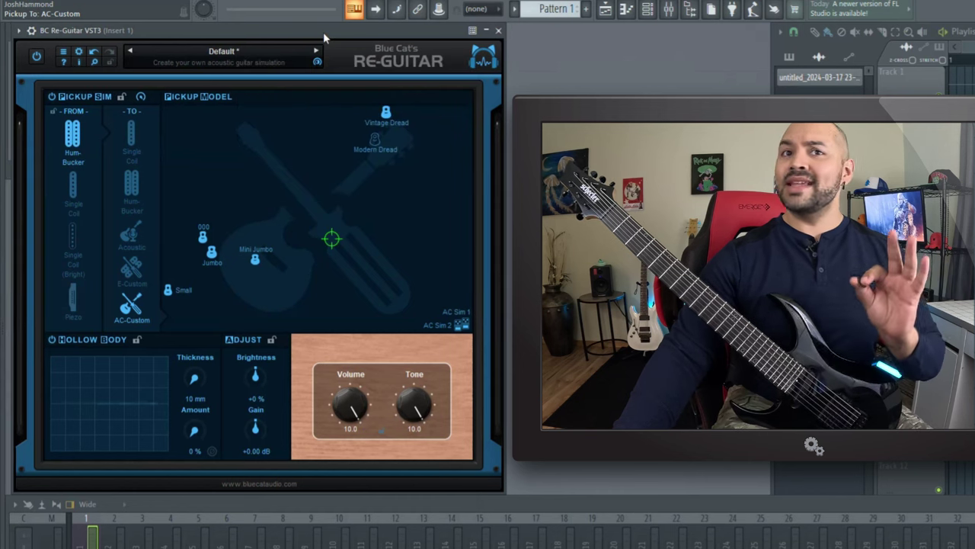
left_click(142, 237)
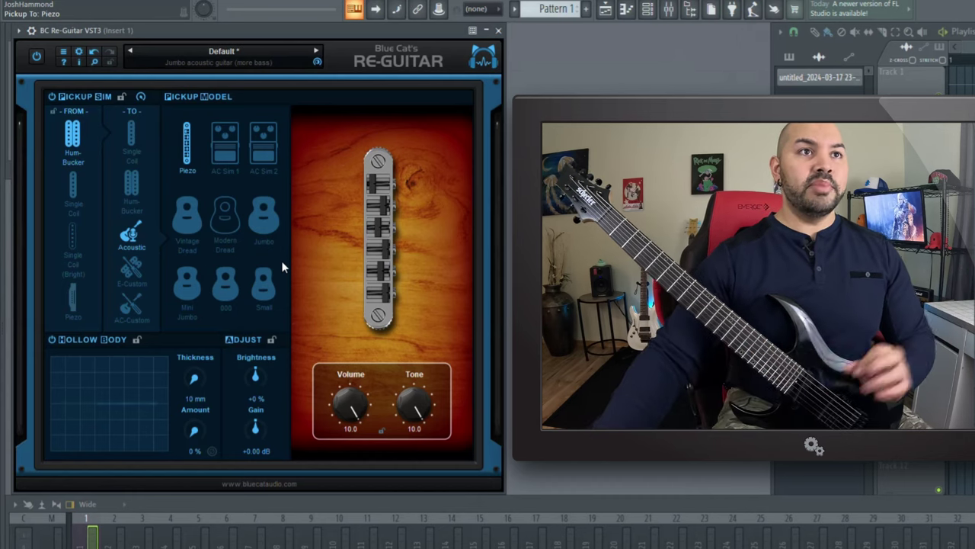
- Select the darker AC Sim 2 acoustic model in place of Piezo
left_click(265, 137)
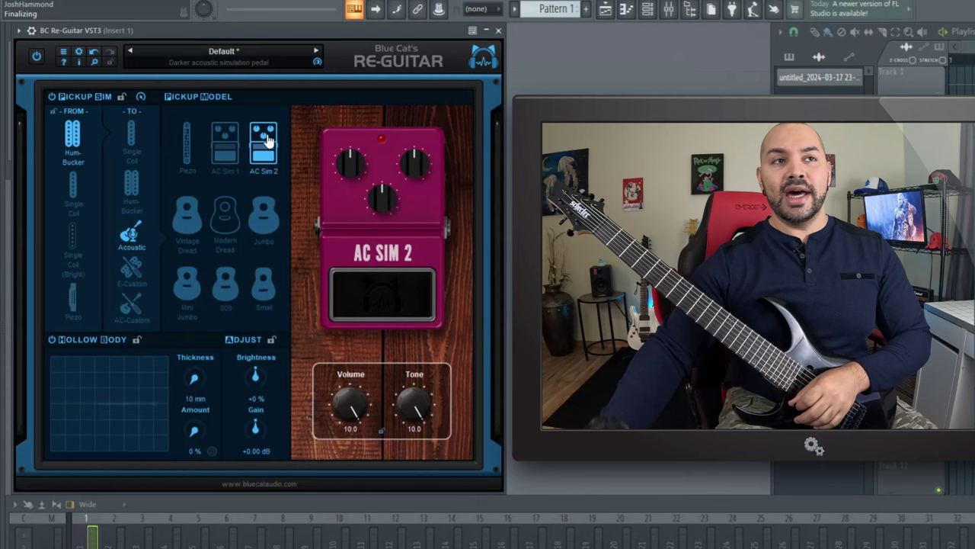
- Set the target pickup to Single Coil with the Single Tele model
left_click(130, 136)
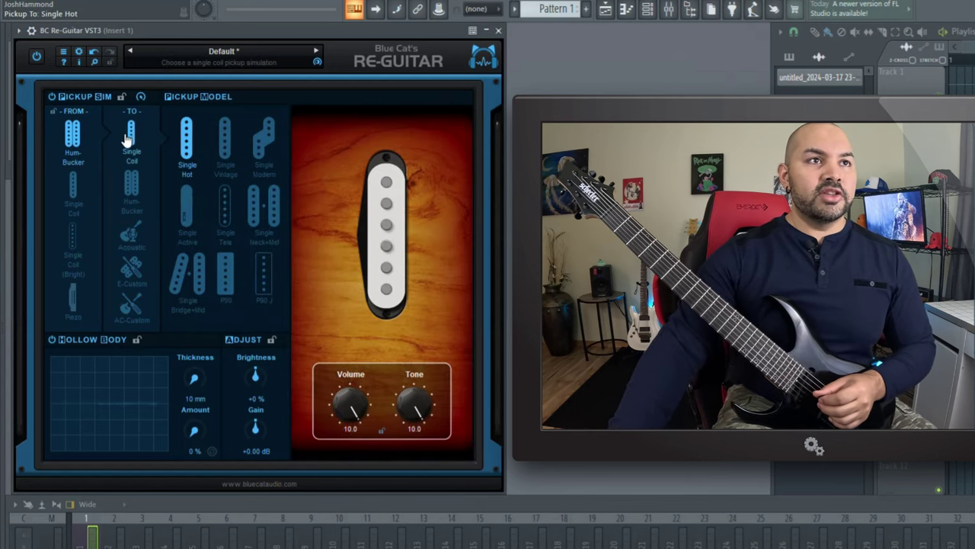
left_click(223, 210)
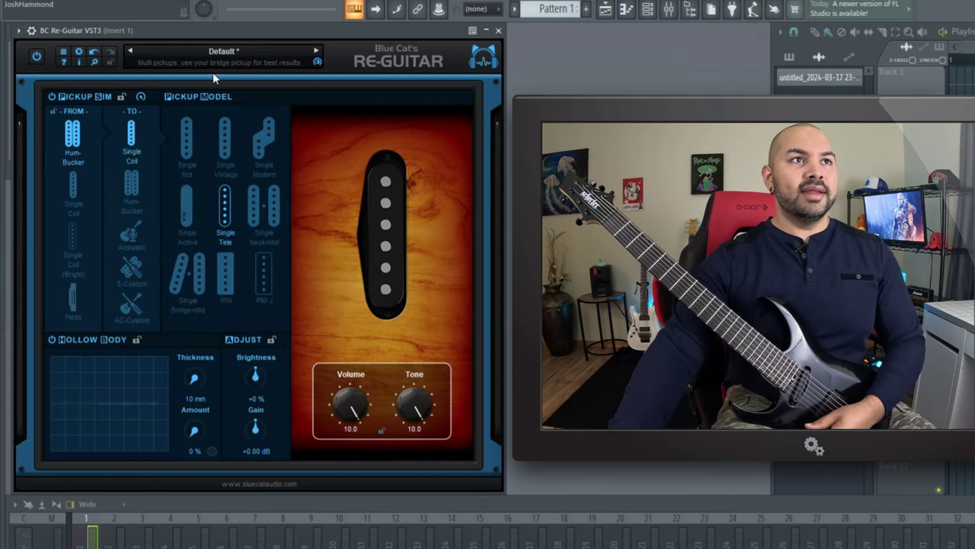